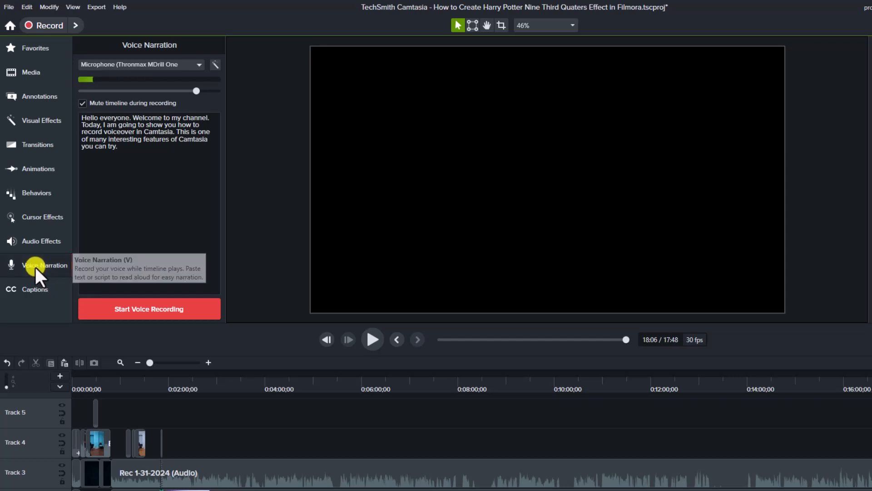
Step: Open Voice Narration, choose the Thronmax MDrill One microphone as input, and turn on automatic input level adjustment
{"action": "left_click", "coordinate": [34, 266]}
{"action": "left_click", "coordinate": [42, 264]}
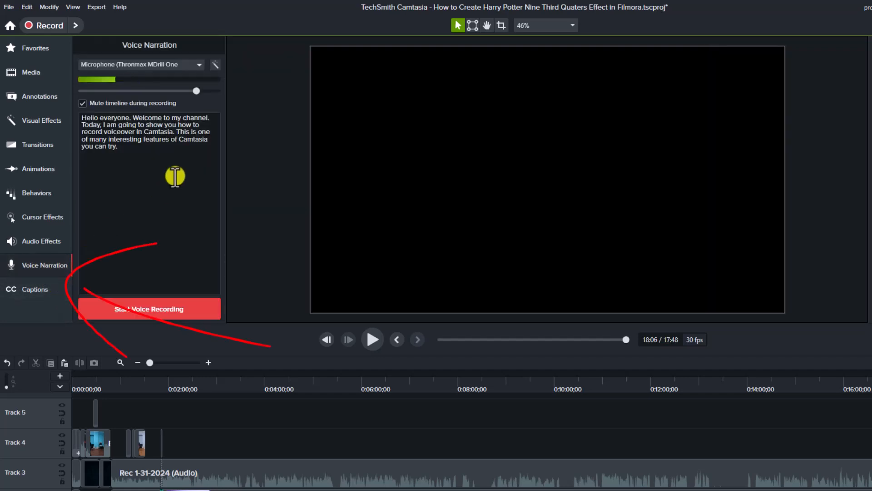
{"action": "left_click", "coordinate": [175, 64]}
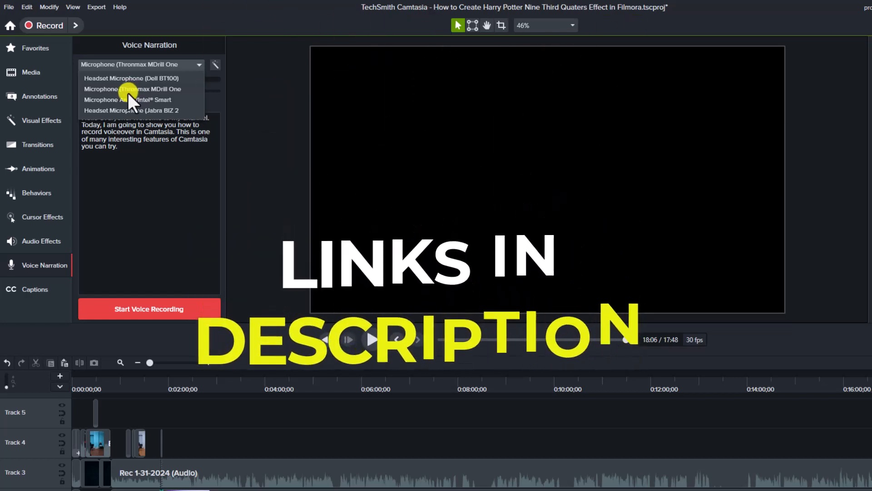
{"action": "left_click", "coordinate": [123, 89]}
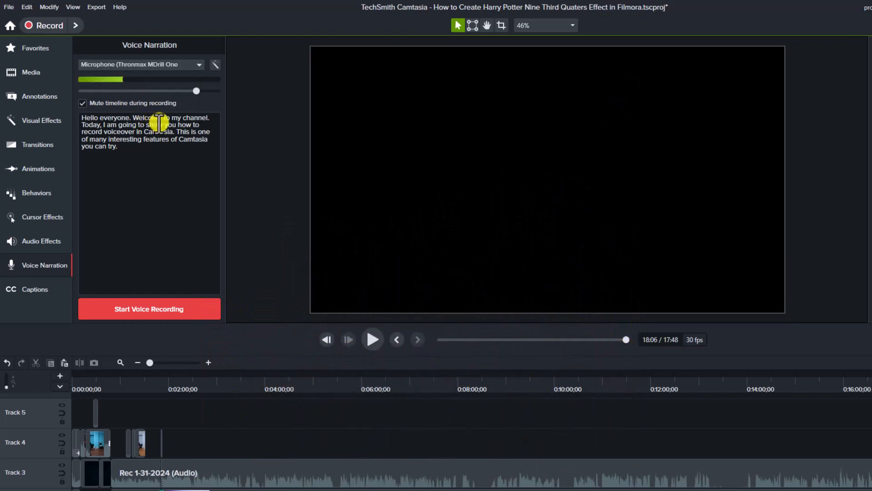
{"action": "left_click", "coordinate": [216, 67]}
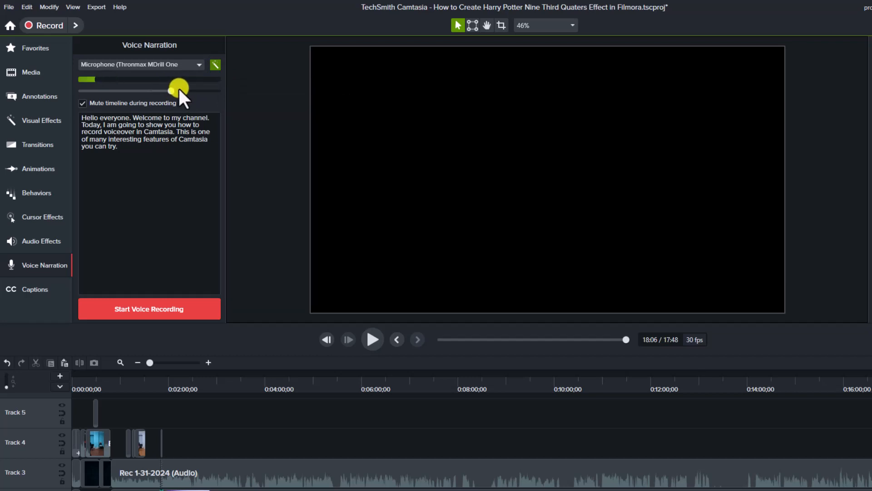
Step: Check the narration script text and start a voice recording with the timeline muted
{"action": "left_click", "coordinate": [109, 114]}
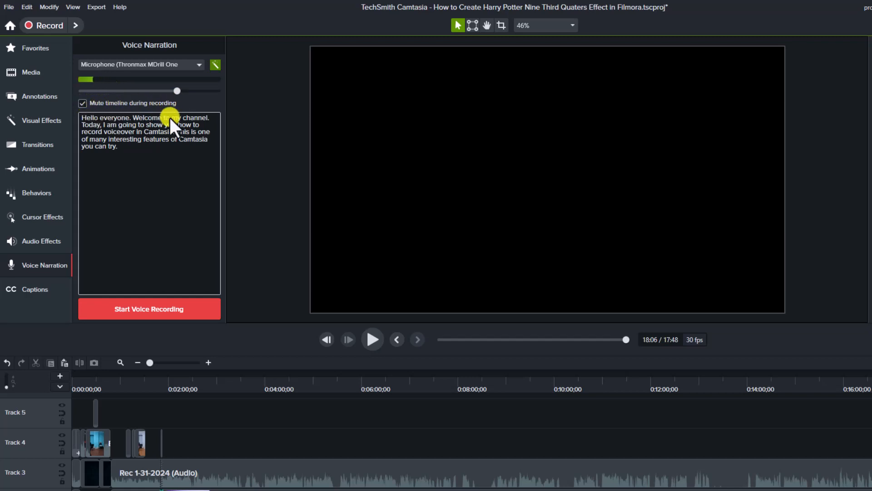
{"action": "left_click_drag", "start_coordinate": [124, 152], "coordinate": [77, 116]}
{"action": "left_click", "coordinate": [143, 164]}
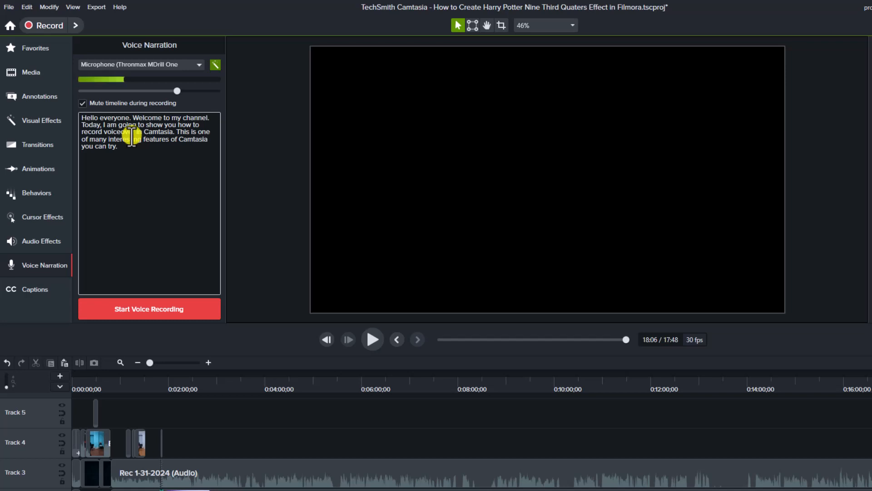
{"action": "left_click", "coordinate": [142, 310]}
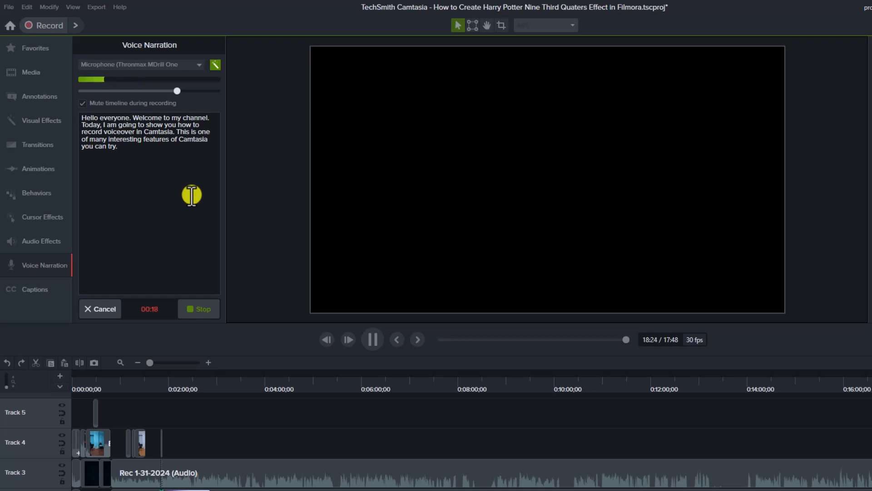
Step: Stop the voice recording and save the narration as a WAV file named "sound recording demo"
{"action": "left_click", "coordinate": [195, 308]}
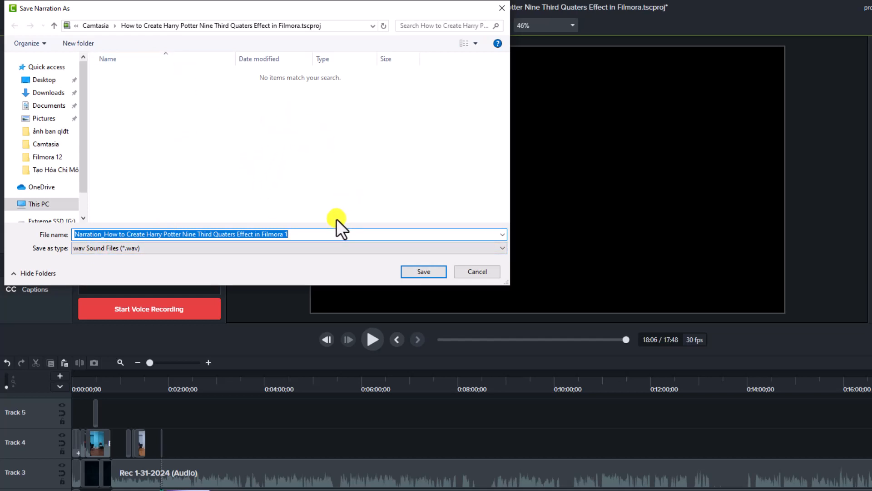
{"action": "type", "text": "sound recording demo"}
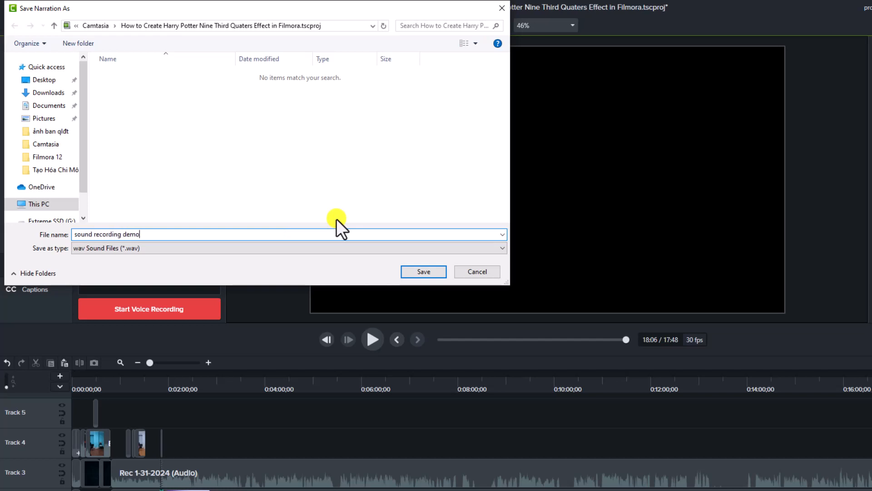
{"action": "left_click", "coordinate": [433, 273]}
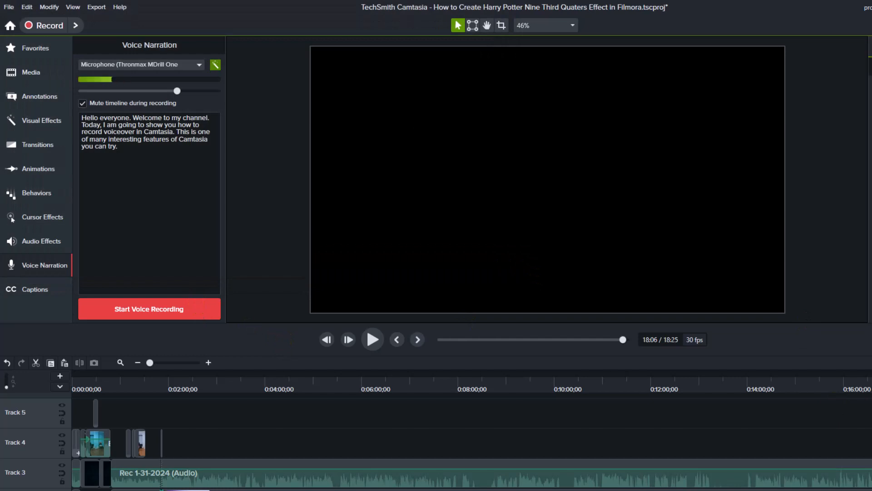
Step: Locate the "sound recording demo" clip among the audio files in the Media Bin
{"action": "left_click", "coordinate": [23, 70]}
{"action": "left_click", "coordinate": [95, 53]}
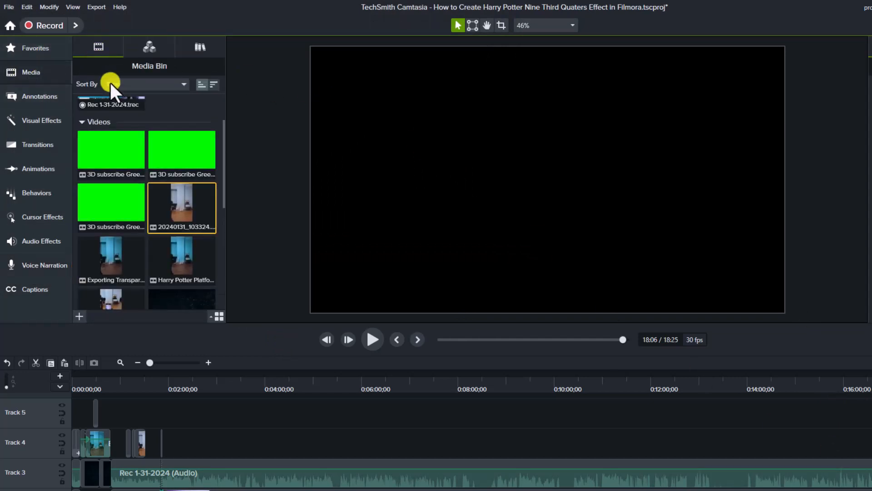
{"action": "scroll", "coordinate": [173, 234], "scroll_direction": "down", "scroll_amount": 5}
{"action": "scroll", "coordinate": [169, 230], "scroll_direction": "down", "scroll_amount": 1}
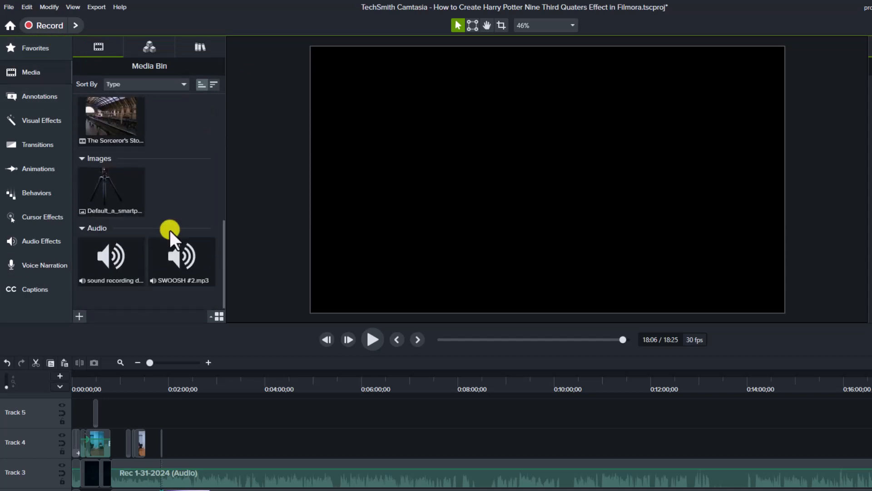
{"action": "left_click", "coordinate": [103, 260]}
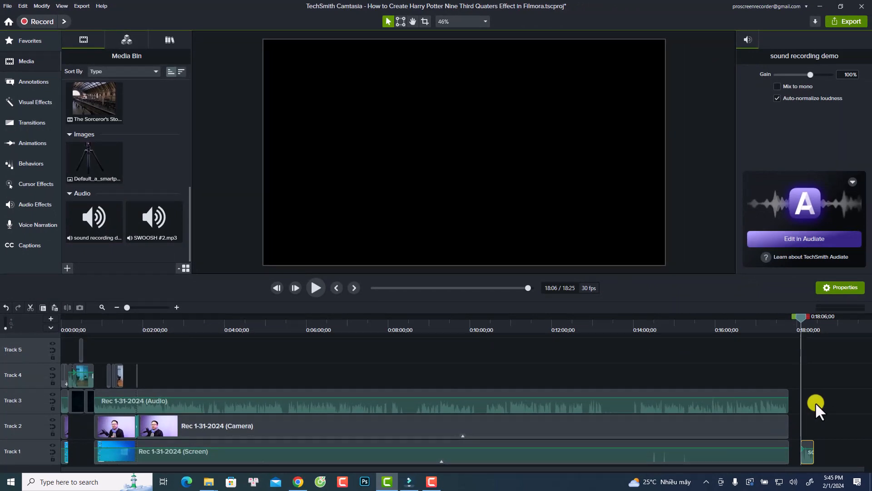
Step: Move the "sound recording demo" clip from Track 1 to Track 2, starting at about 0:17:58, and play it from its start
{"action": "scroll", "coordinate": [827, 443], "scroll_direction": "up", "scroll_amount": 1}
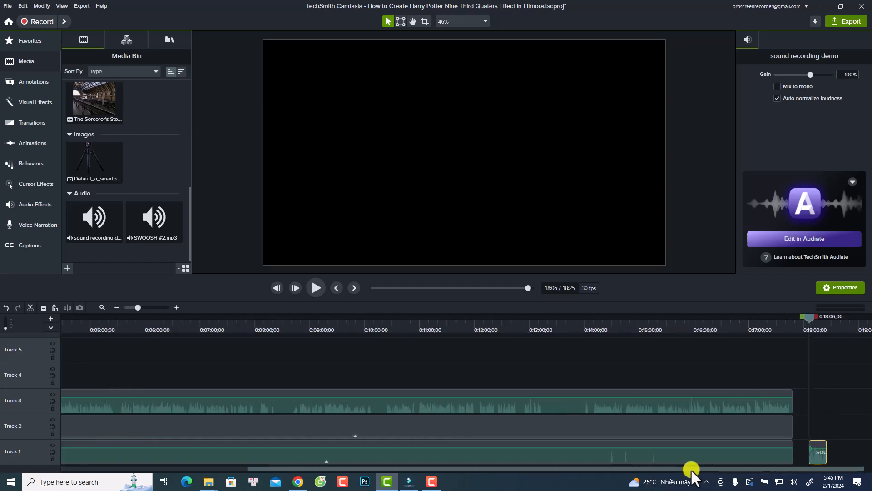
{"action": "scroll", "coordinate": [719, 459], "scroll_direction": "up", "scroll_amount": 3}
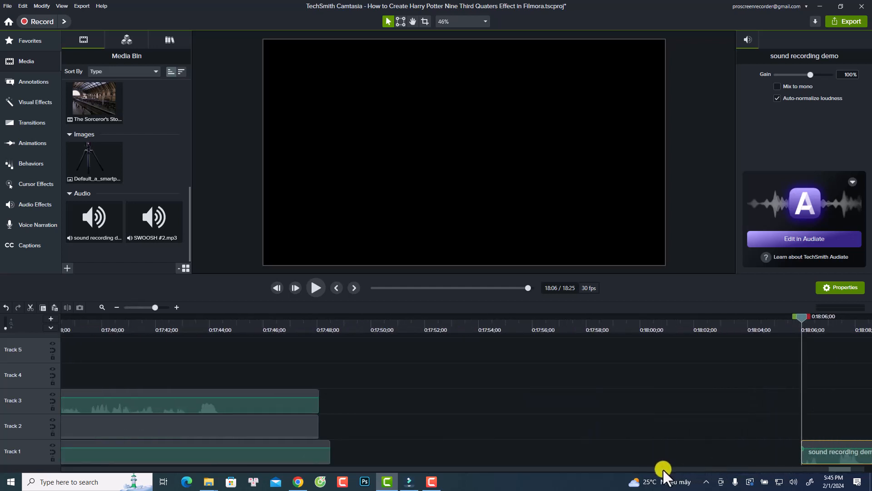
{"action": "left_click", "coordinate": [663, 469]}
{"action": "left_click", "coordinate": [763, 468]}
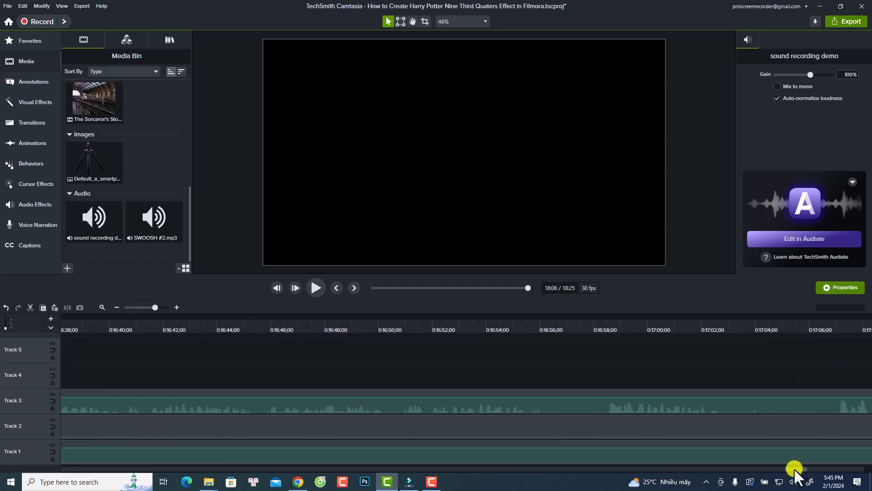
{"action": "left_click_drag", "start_coordinate": [793, 468], "coordinate": [870, 468]}
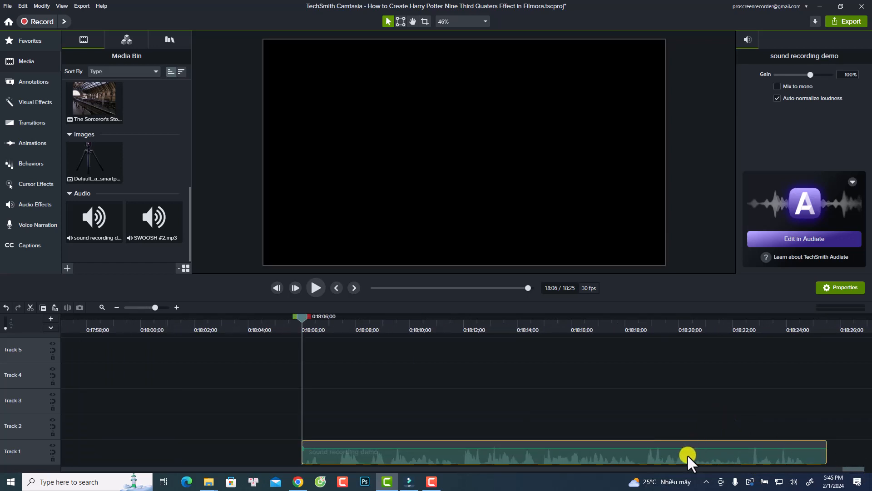
{"action": "left_click_drag", "start_coordinate": [688, 454], "coordinate": [437, 413]}
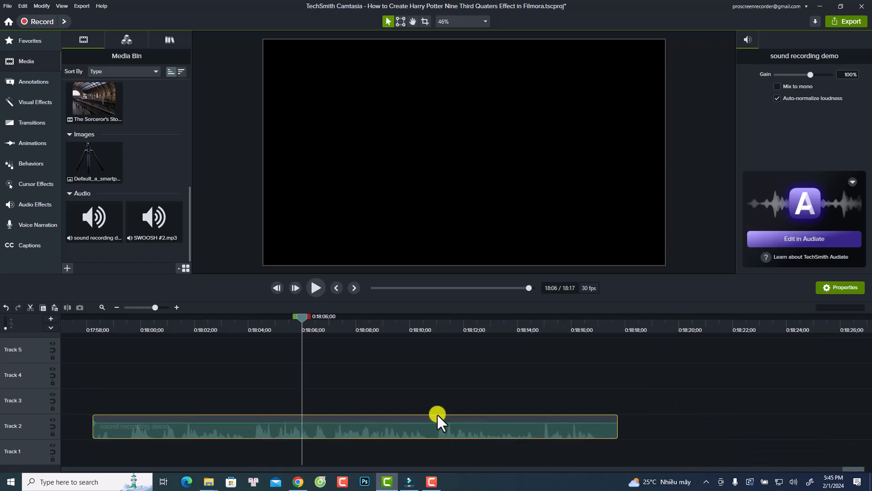
{"action": "left_click", "coordinate": [85, 327]}
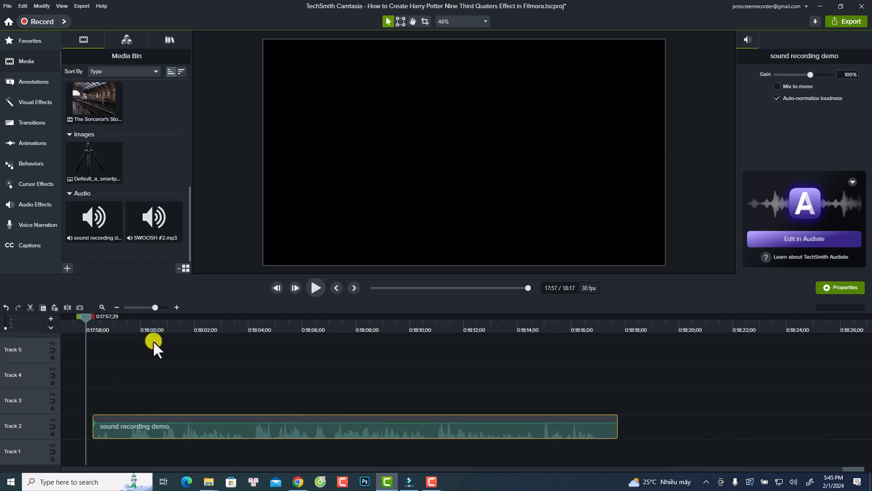
{"action": "key", "text": "space"}
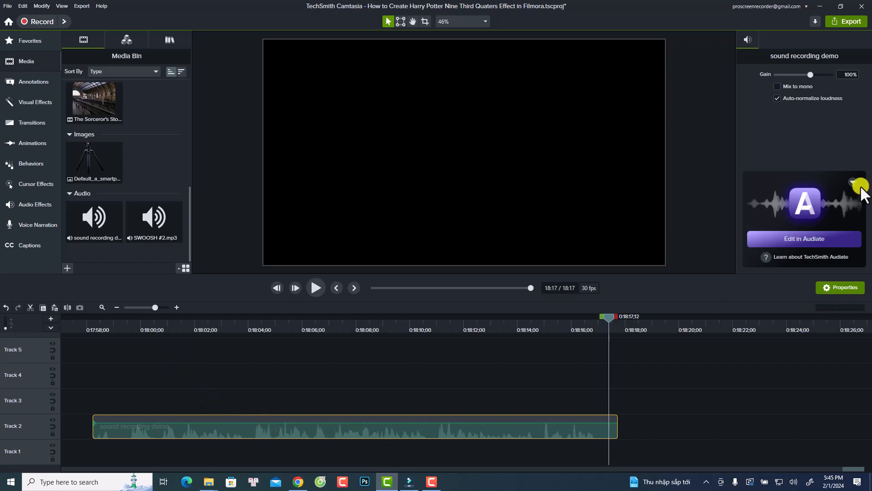
Step: Turn off auto-normalize loudness for the "sound recording demo" clip and listen to the start of it
{"action": "left_click", "coordinate": [777, 99]}
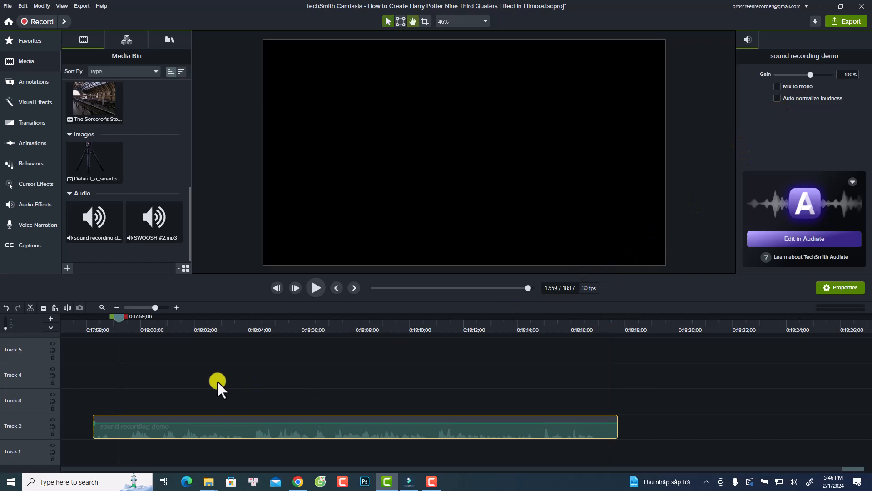
{"action": "key", "text": "space"}
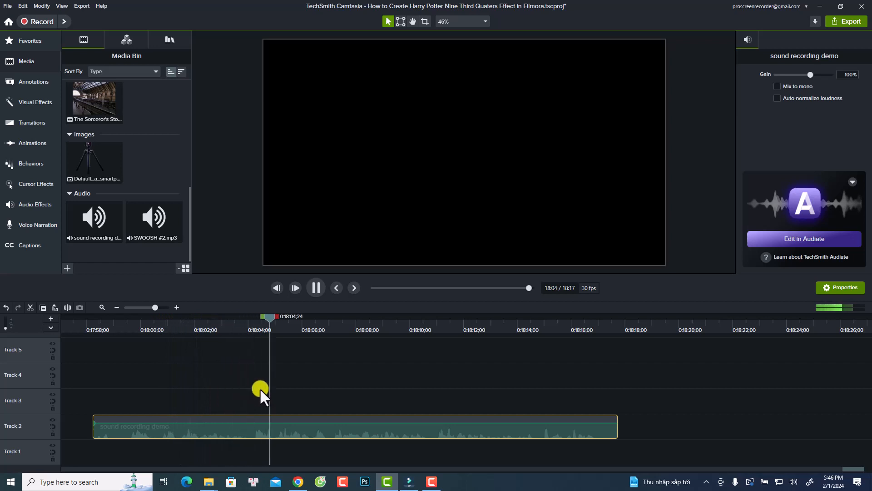
{"action": "key", "text": "space"}
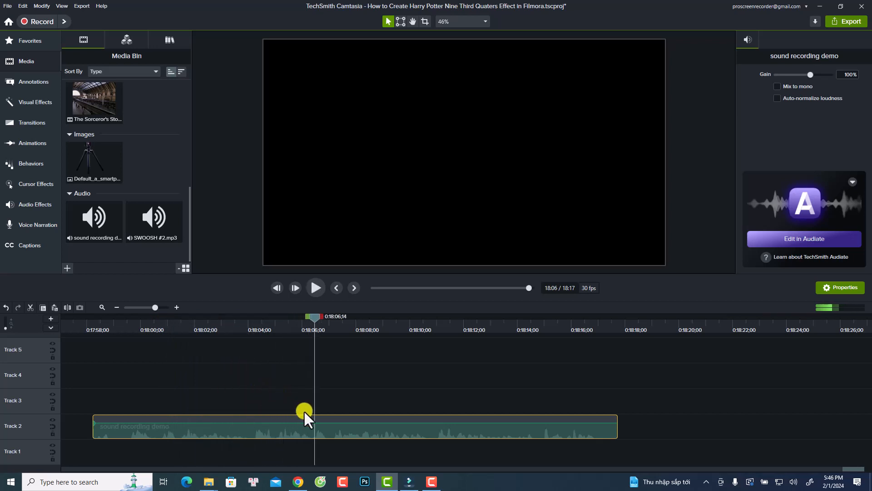
Step: Raise the volume level of the "sound recording demo" clip slightly on the timeline and play it to check
{"action": "left_click_drag", "start_coordinate": [306, 423], "coordinate": [307, 420]}
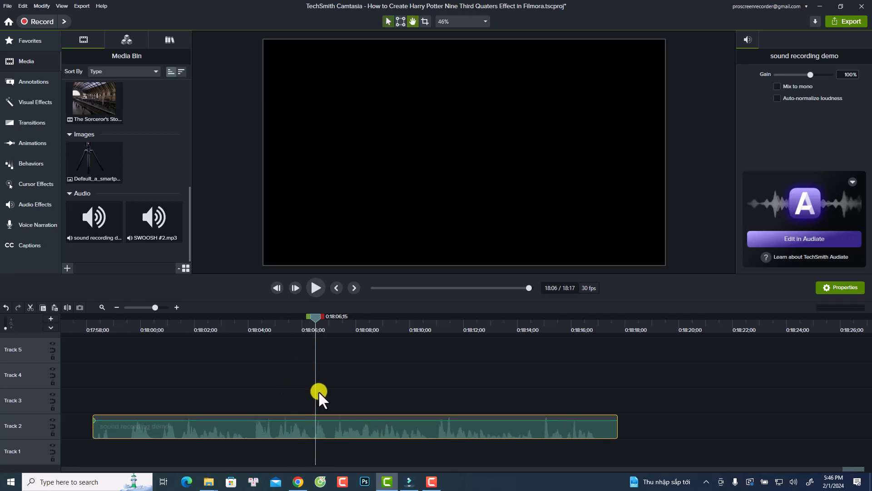
{"action": "key", "text": "space"}
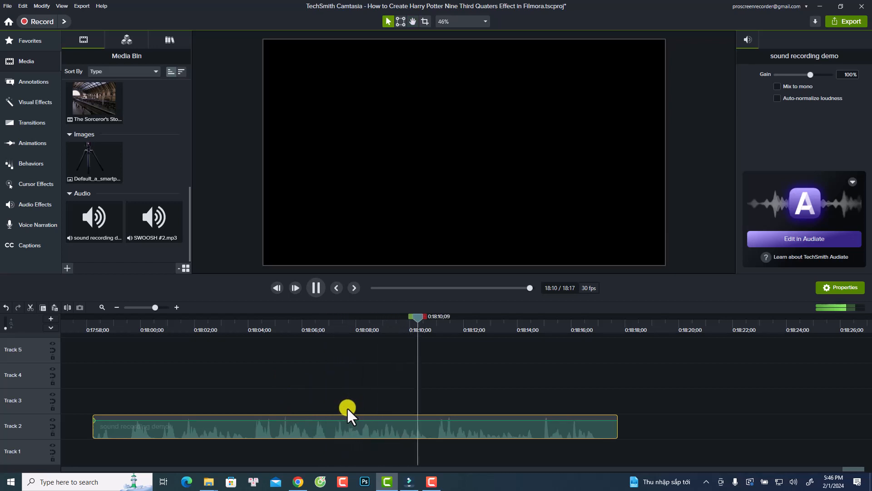
{"action": "key", "text": "space"}
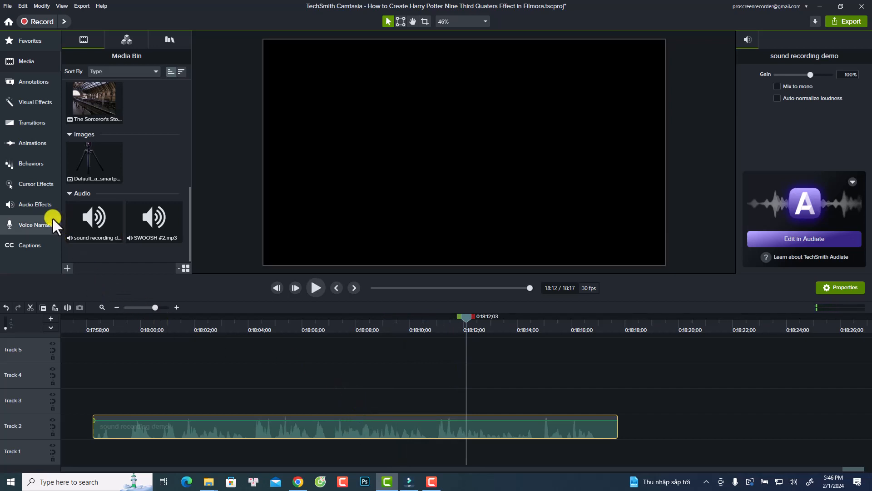
Step: Apply the Audio Compression effect to the "sound recording demo" clip on Track 2 and raise its volume level slightly
{"action": "left_click", "coordinate": [29, 206]}
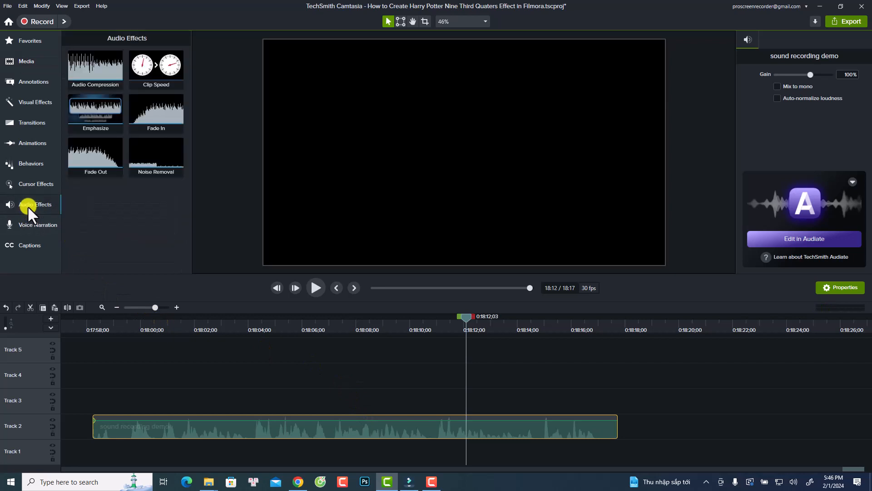
{"action": "left_click_drag", "start_coordinate": [91, 102], "coordinate": [91, 121]}
{"action": "left_click_drag", "start_coordinate": [91, 75], "coordinate": [317, 421]}
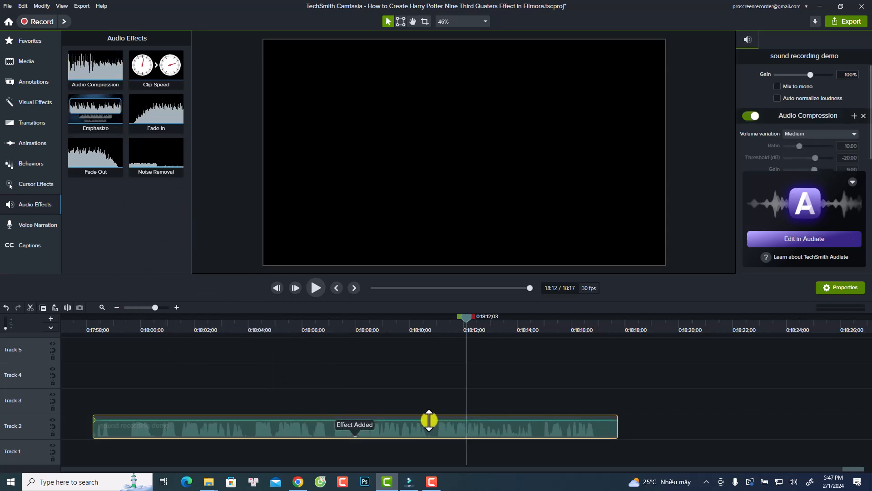
{"action": "left_click_drag", "start_coordinate": [429, 421], "coordinate": [427, 419]}
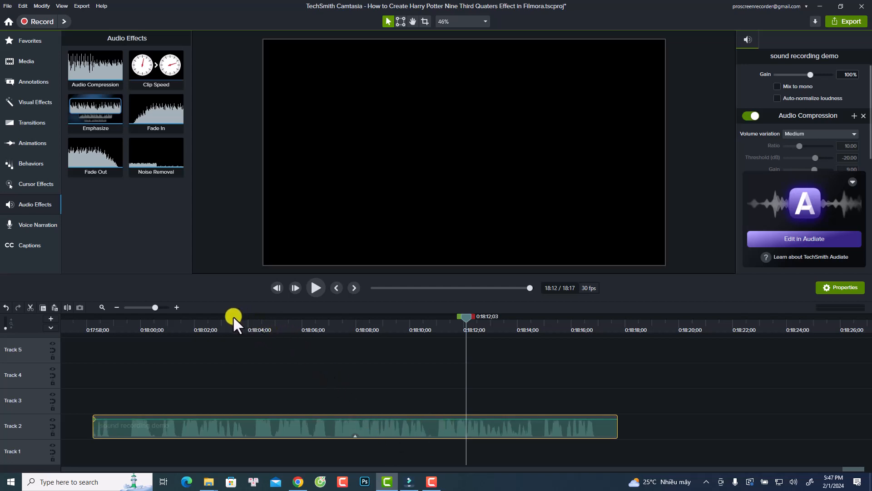
Step: Play the compressed narration clip from about 0:18:02 to check its sound
{"action": "left_click", "coordinate": [202, 321]}
{"action": "key", "text": "space"}
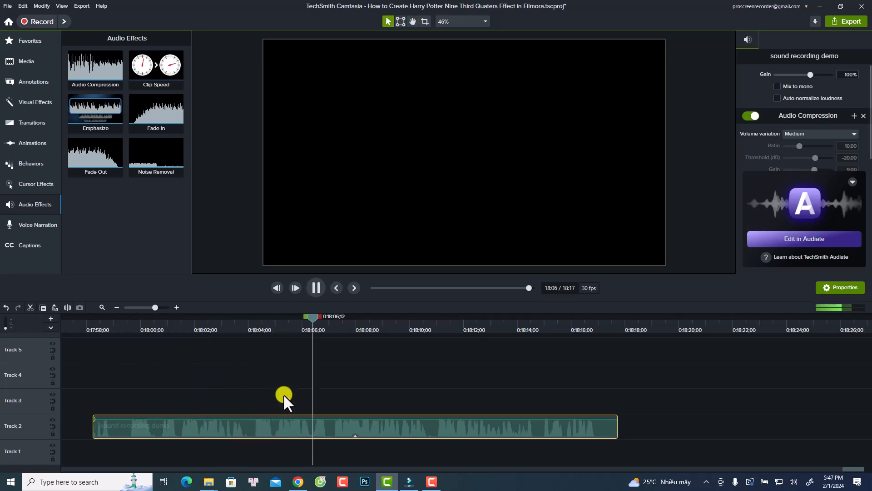
{"action": "key", "text": "space"}
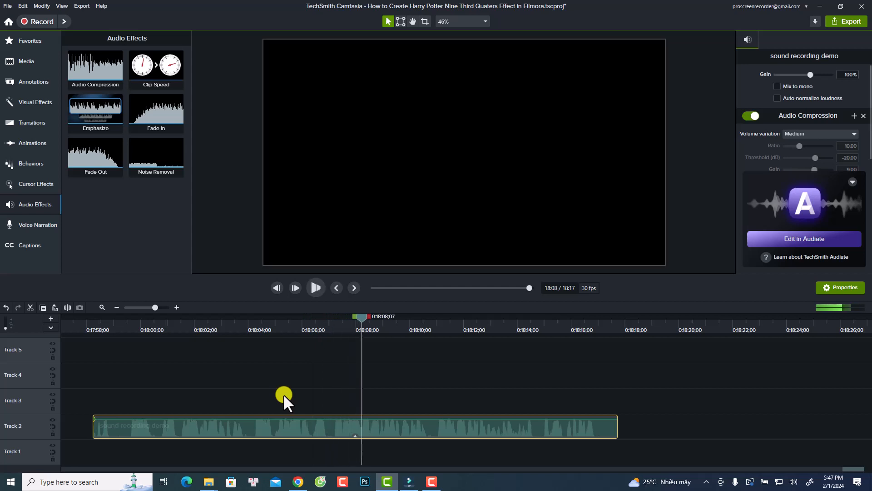